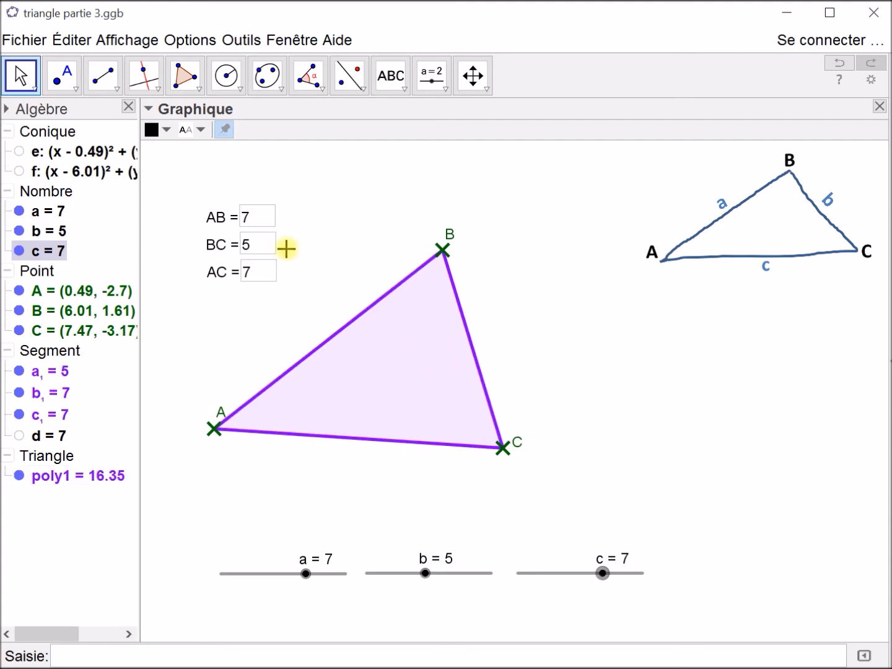
Step: Set the length of side AB to 3 in its input field
{"action": "left_click", "coordinate": [254, 221]}
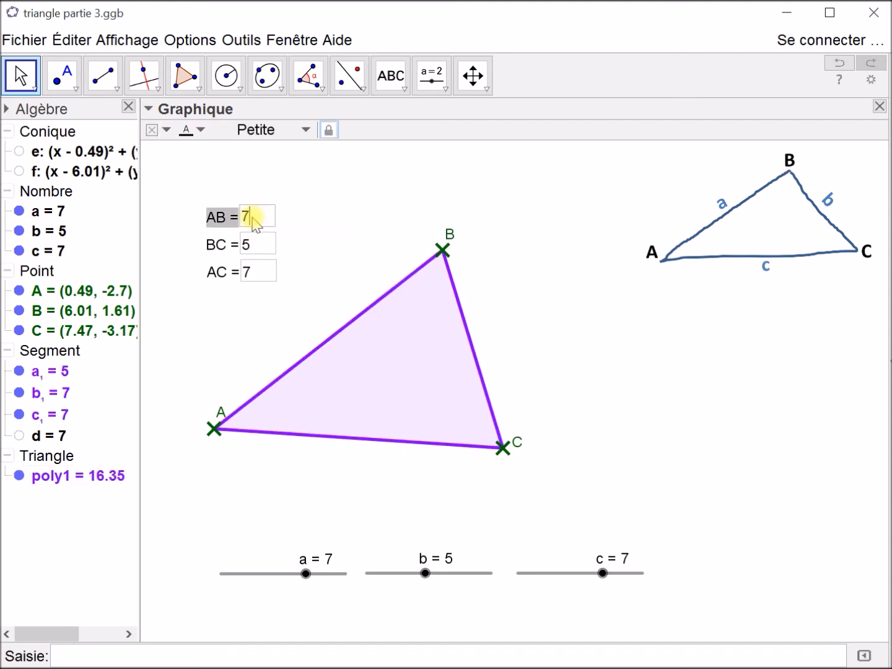
{"action": "double_click", "coordinate": [260, 222]}
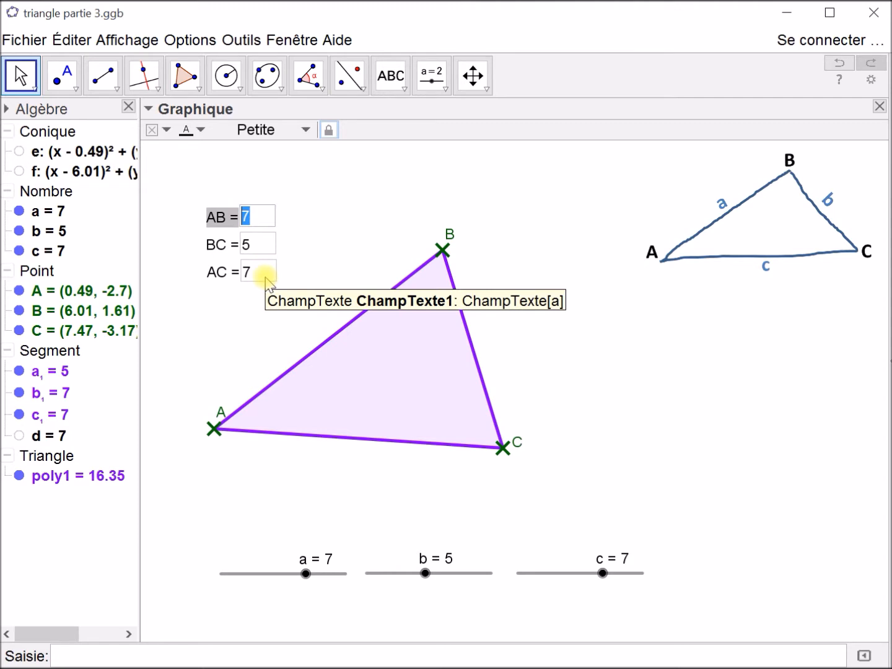
{"action": "key", "text": "Return"}
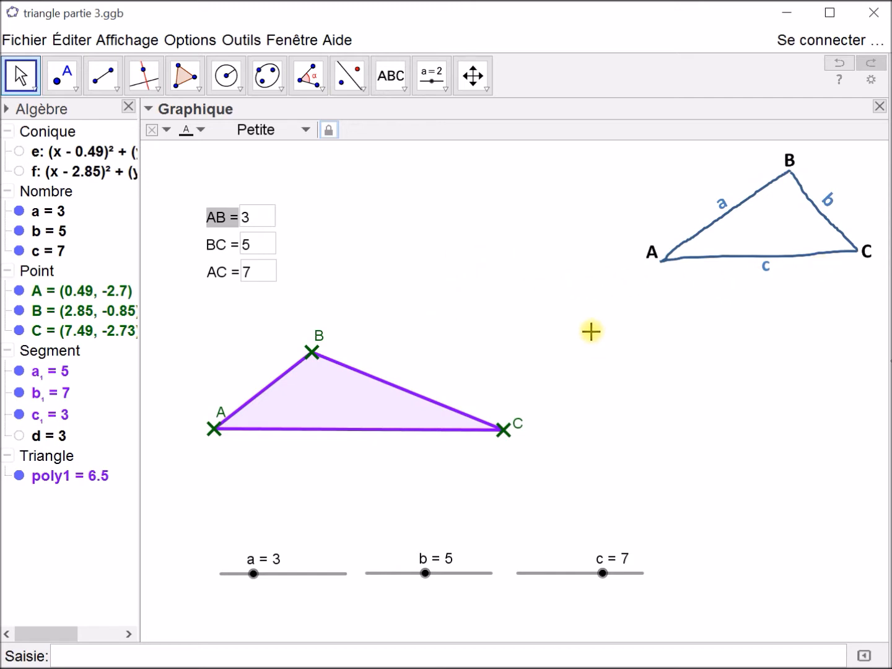
Step: Adjust sliders a and c to 5 so that all three sides of the triangle are equal
{"action": "left_click", "coordinate": [257, 219]}
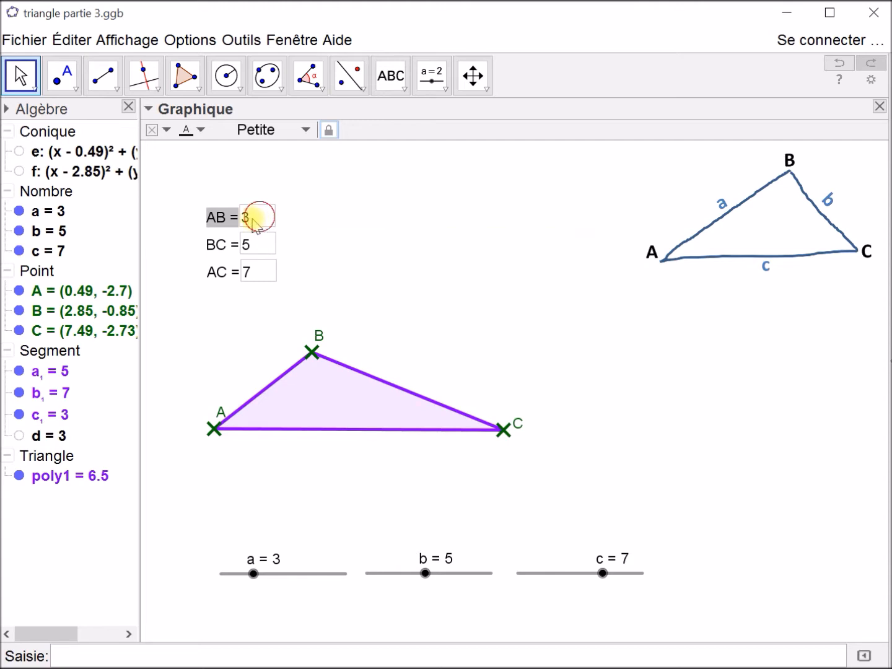
{"action": "left_click", "coordinate": [253, 573]}
{"action": "left_click_drag", "start_coordinate": [254, 573], "coordinate": [278, 579]}
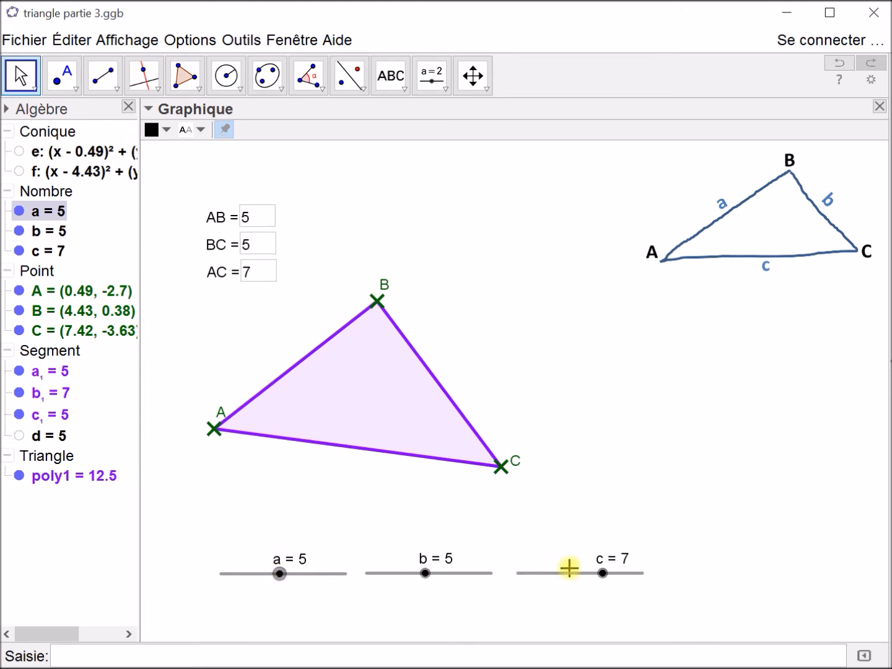
{"action": "left_click_drag", "start_coordinate": [602, 574], "coordinate": [575, 578]}
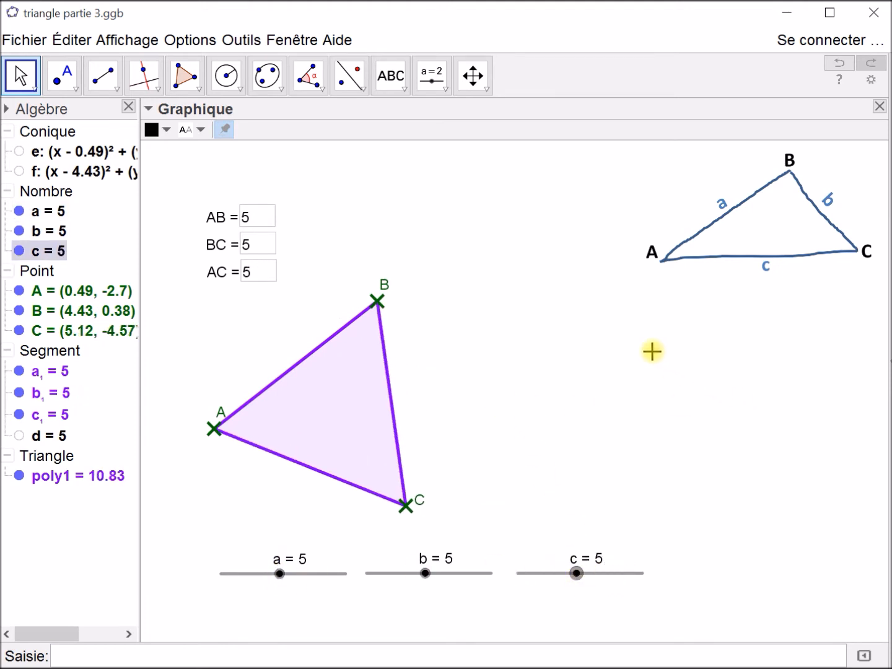
Step: Insert the text "Ce triangle est equilateral" in the empty area beside the triangle
{"action": "left_click", "coordinate": [391, 86]}
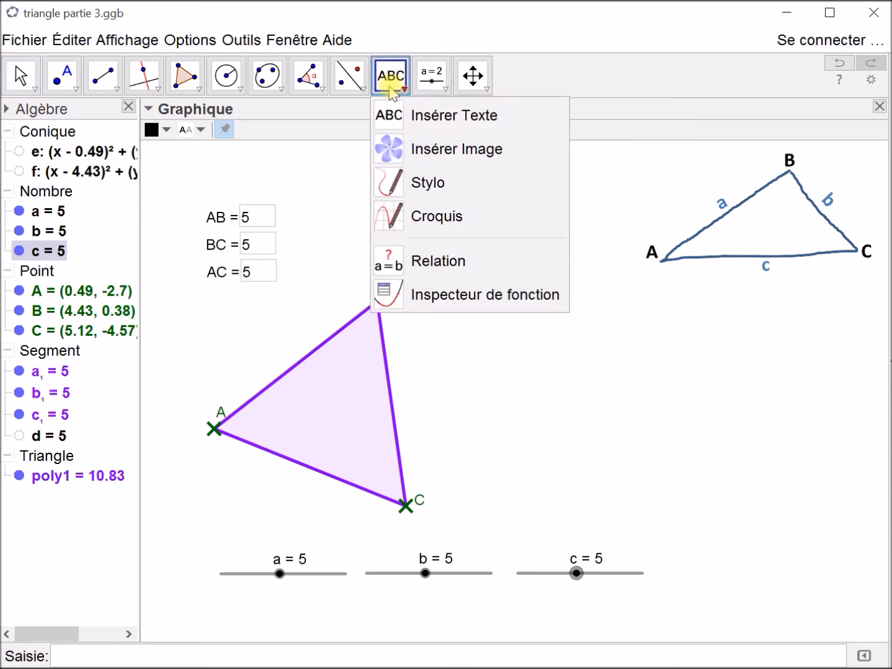
{"action": "left_click", "coordinate": [426, 123]}
{"action": "left_click", "coordinate": [490, 339]}
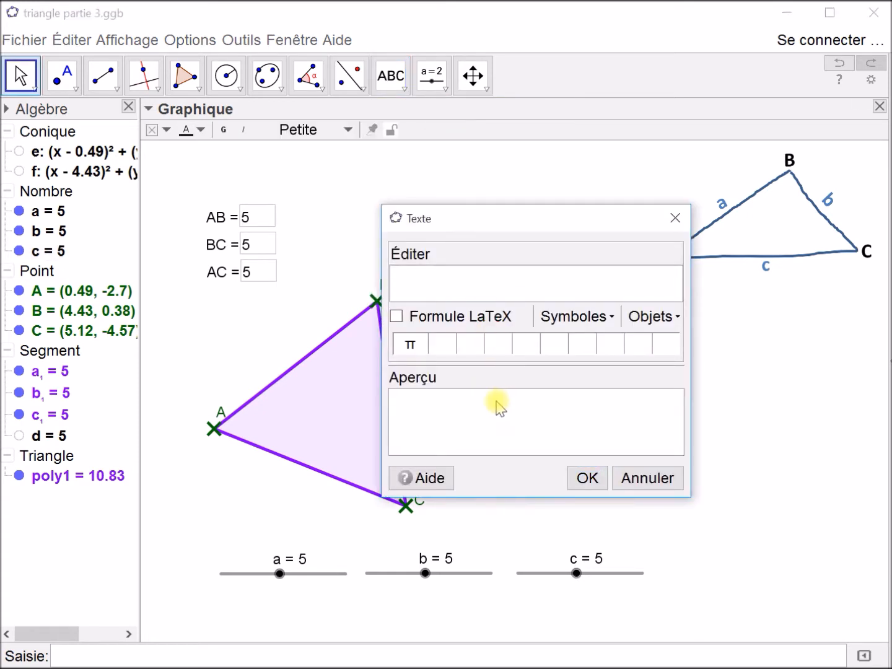
{"action": "type", "text": "Ce triangle est equilateral"}
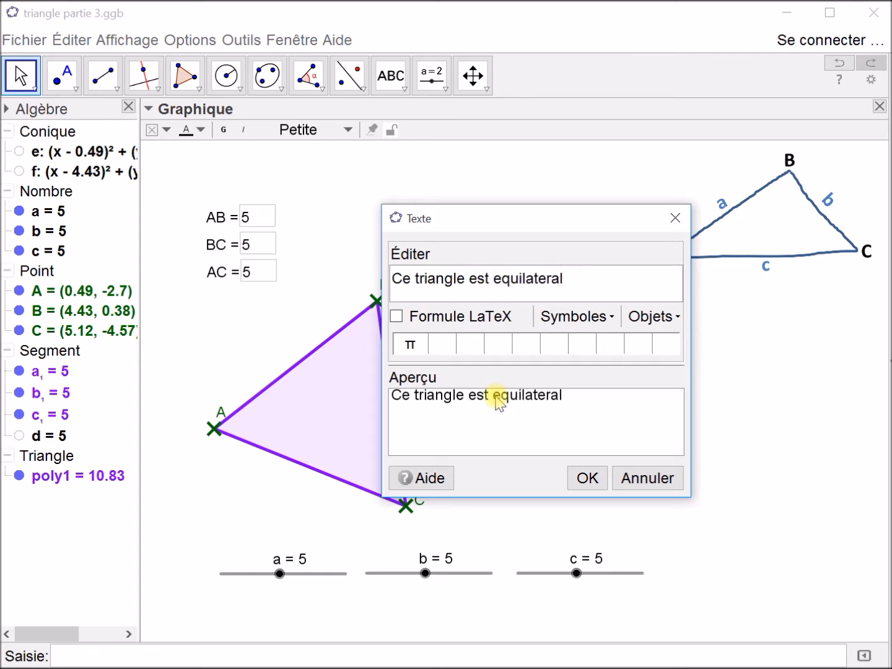
{"action": "left_click", "coordinate": [589, 477]}
Step: Format the inserted text as dark red, bold and Moyenne size, and shift it slightly to the right
{"action": "left_click", "coordinate": [566, 339]}
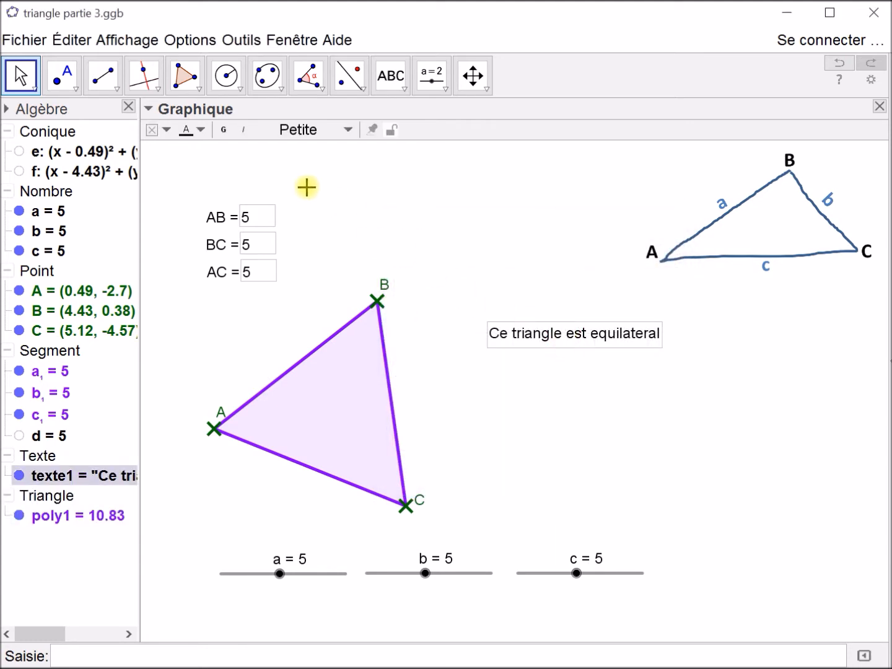
{"action": "left_click", "coordinate": [202, 130]}
{"action": "left_click", "coordinate": [187, 165]}
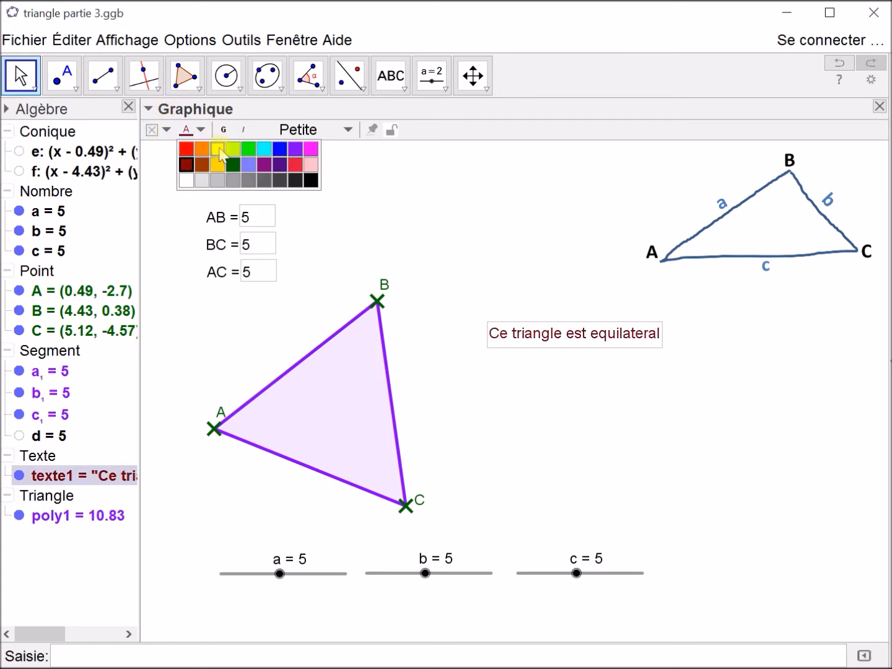
{"action": "left_click", "coordinate": [224, 130]}
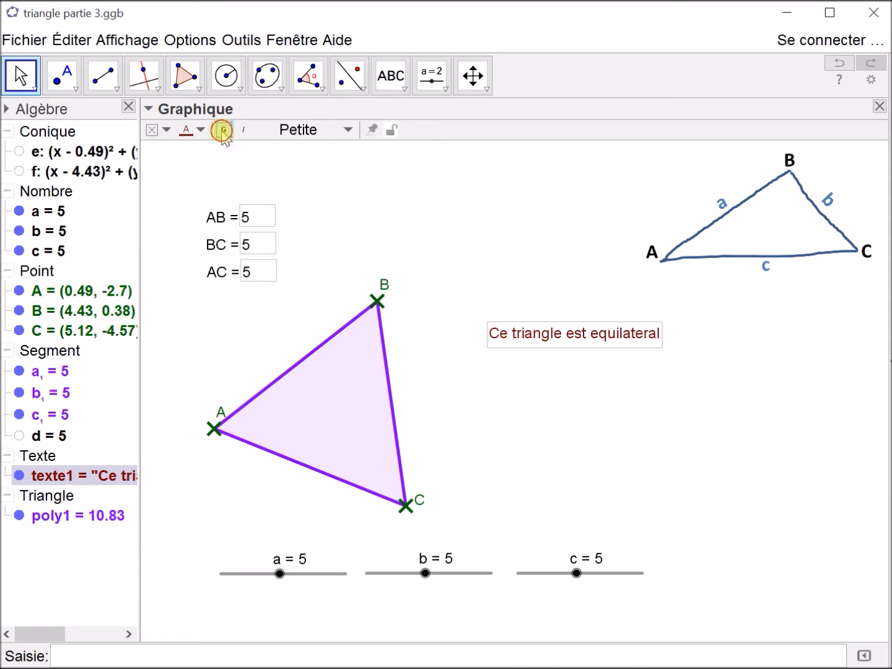
{"action": "left_click", "coordinate": [344, 130]}
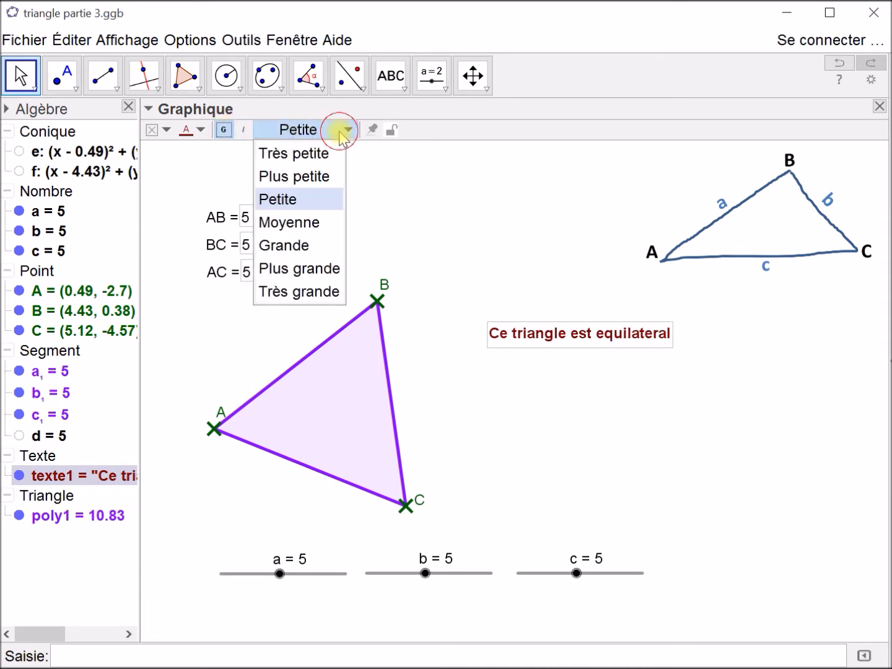
{"action": "left_click", "coordinate": [306, 223]}
{"action": "left_click_drag", "start_coordinate": [550, 338], "coordinate": [574, 335]}
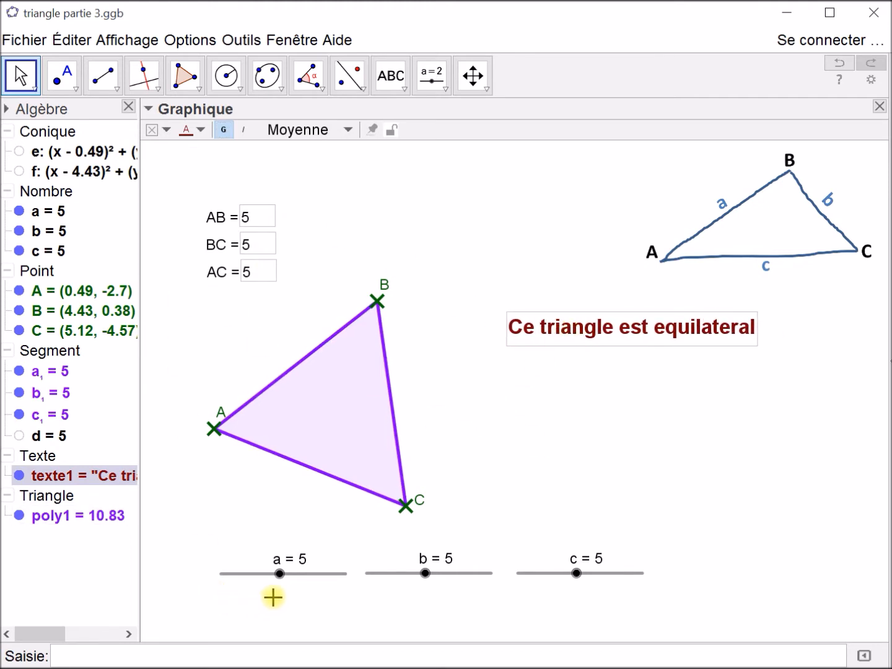
Step: Change slider a to 4.5 and give the text the display condition a=b=c in its properties
{"action": "mouse_move", "coordinate": [280, 579]}
{"action": "left_mouse_down"}
{"action": "mouse_move", "coordinate": [257, 581]}
{"action": "mouse_move", "coordinate": [287, 581]}
{"action": "mouse_move", "coordinate": [271, 582]}
{"action": "left_mouse_up"}
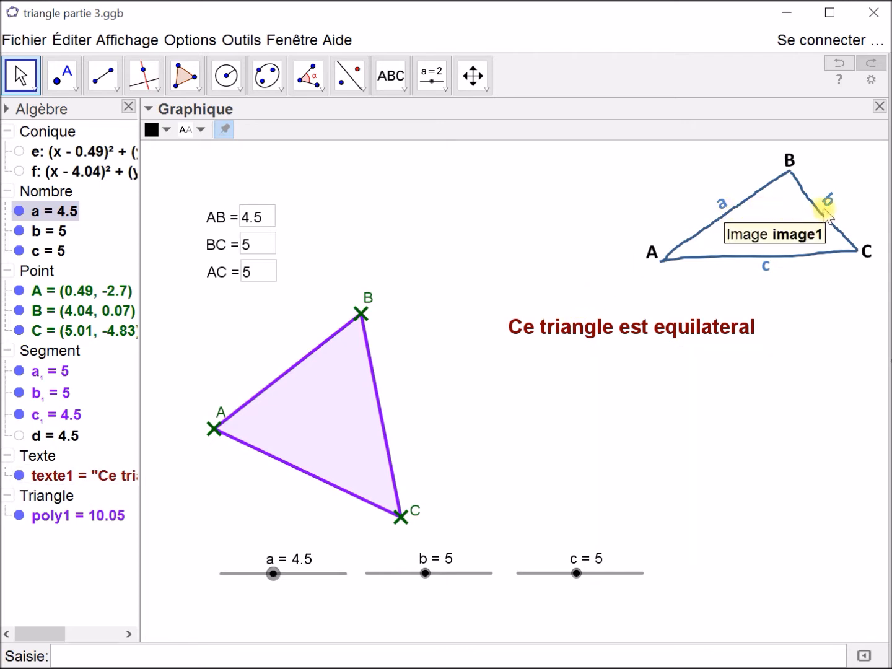
{"action": "right_click", "coordinate": [633, 330]}
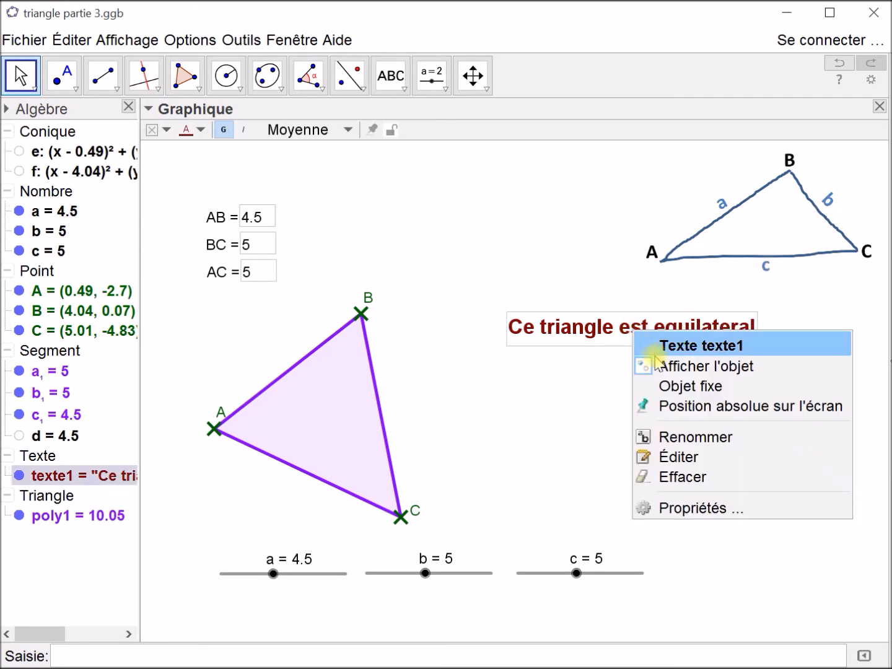
{"action": "left_click", "coordinate": [694, 512]}
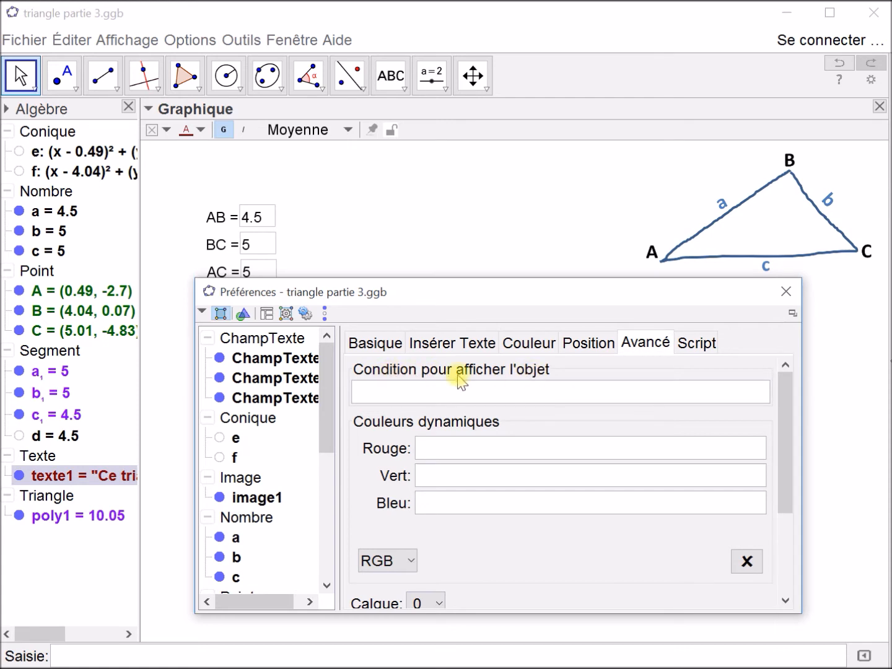
{"action": "left_click", "coordinate": [524, 392]}
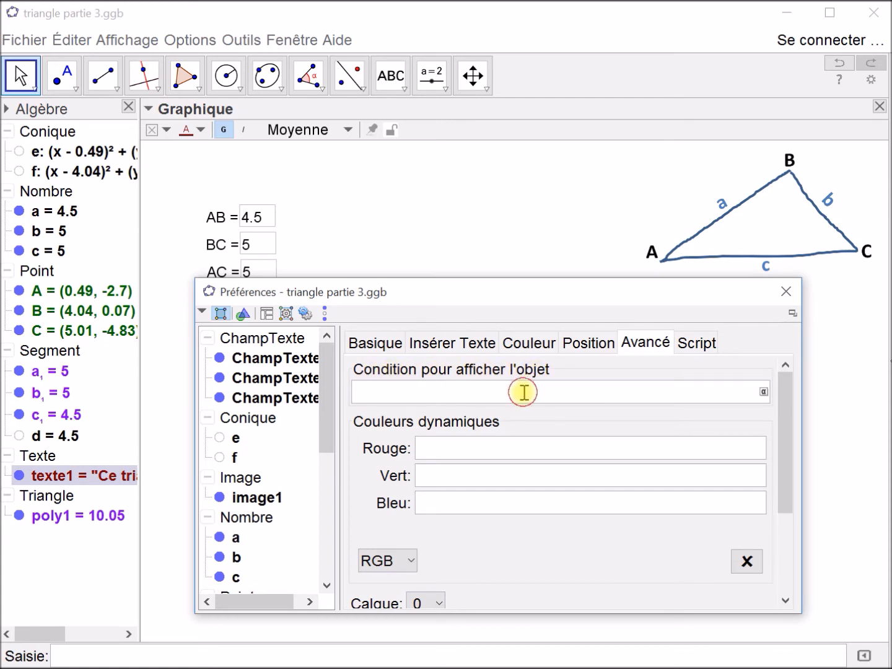
{"action": "type", "text": "a=b"}
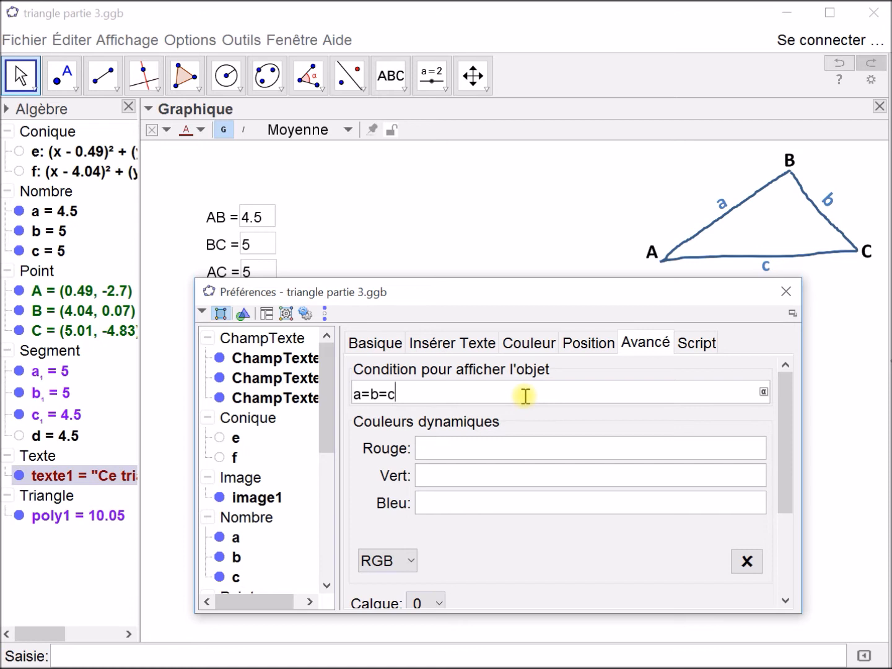
{"action": "type", "text": "=c"}
{"action": "key", "text": "Return"}
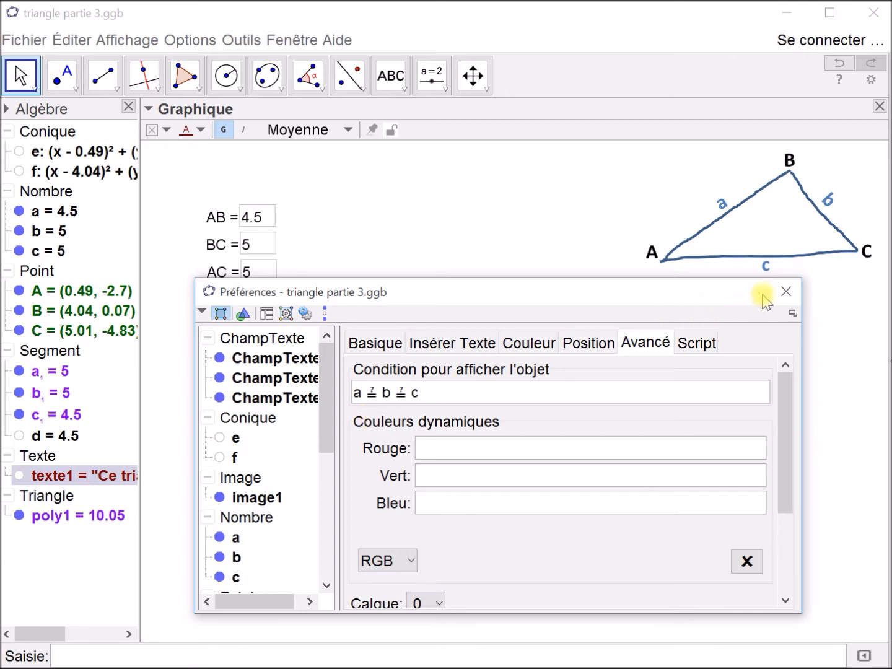
{"action": "left_click", "coordinate": [784, 291]}
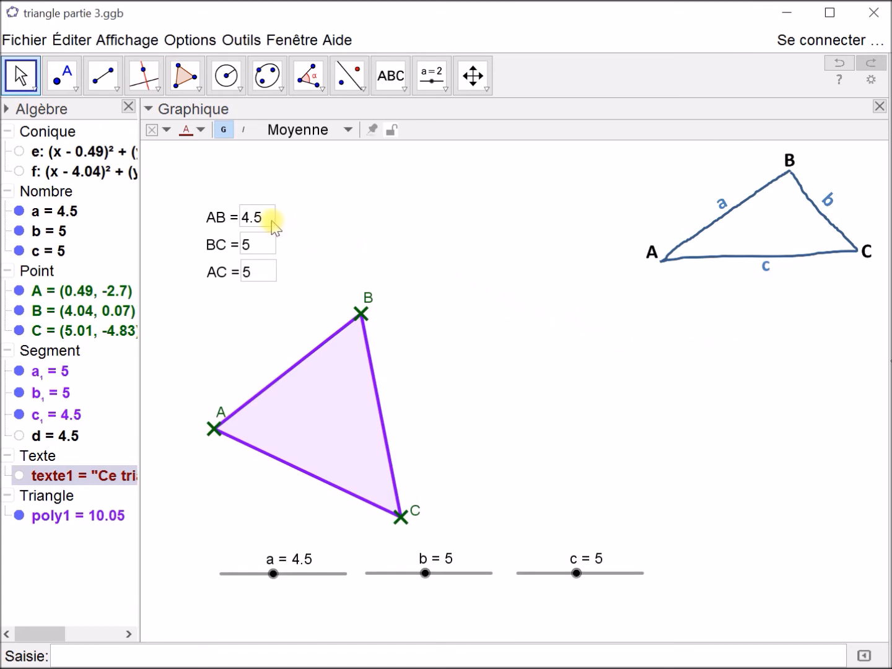
Step: Test the text's display condition by setting slider a to 5, and by bringing a, b and c all to 6
{"action": "left_click", "coordinate": [274, 574]}
{"action": "left_click_drag", "start_coordinate": [273, 574], "coordinate": [280, 573]}
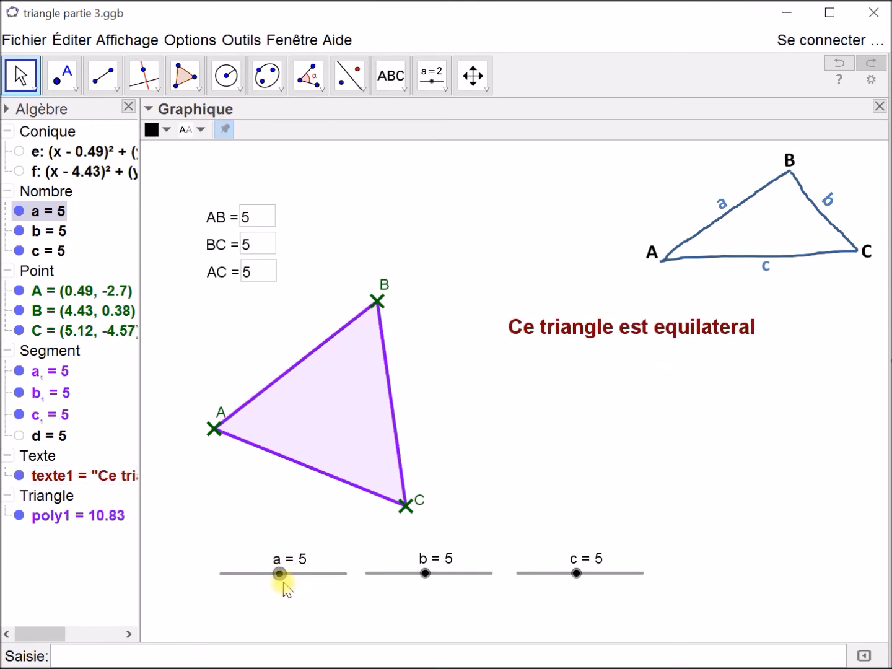
{"action": "left_click_drag", "start_coordinate": [280, 575], "coordinate": [293, 574]}
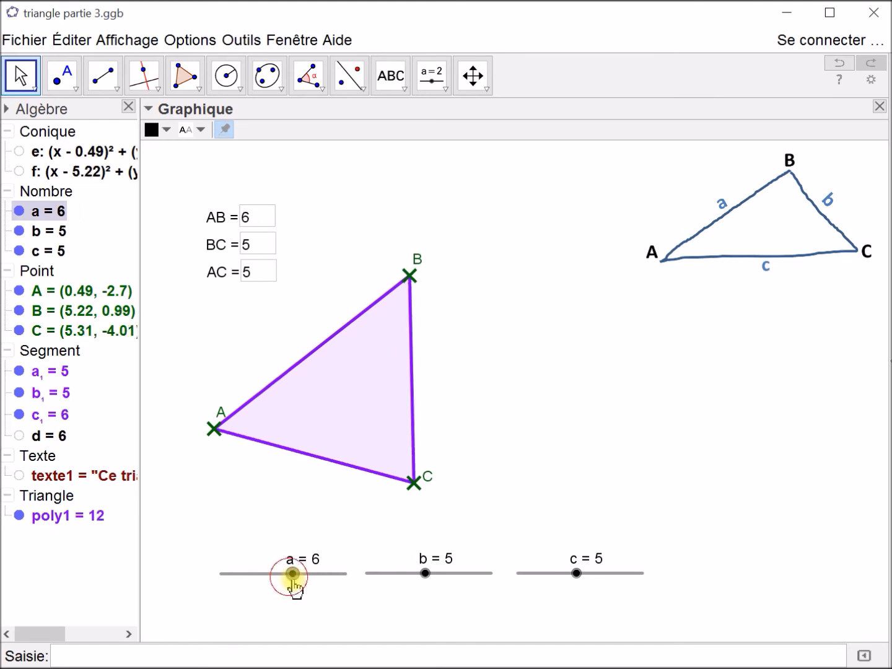
{"action": "left_click_drag", "start_coordinate": [425, 572], "coordinate": [438, 574]}
{"action": "left_click_drag", "start_coordinate": [577, 574], "coordinate": [589, 574]}
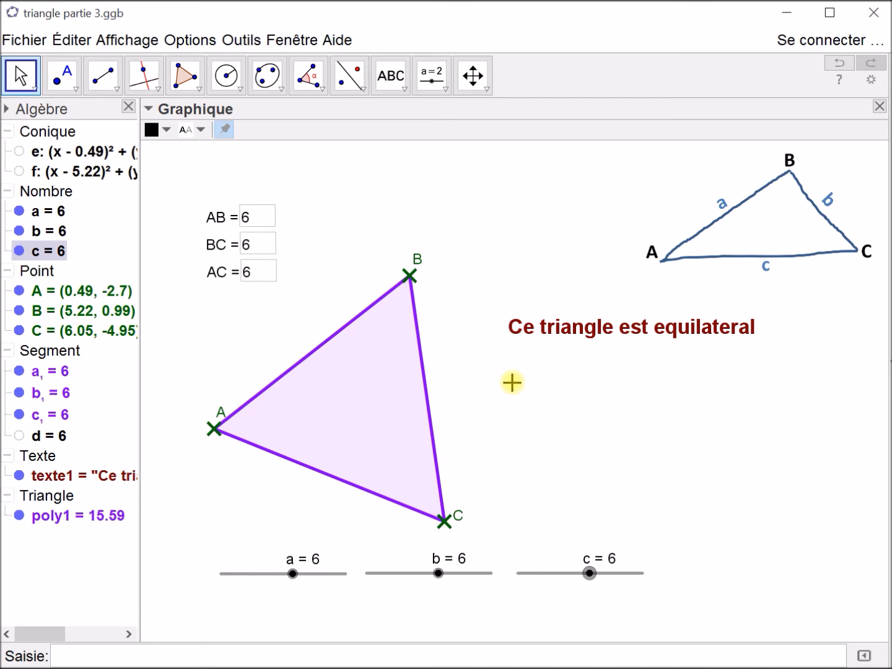
Step: Draw red segments with the maximum line thickness over the triangle's sides AB, BC and CA
{"action": "left_click", "coordinate": [116, 89]}
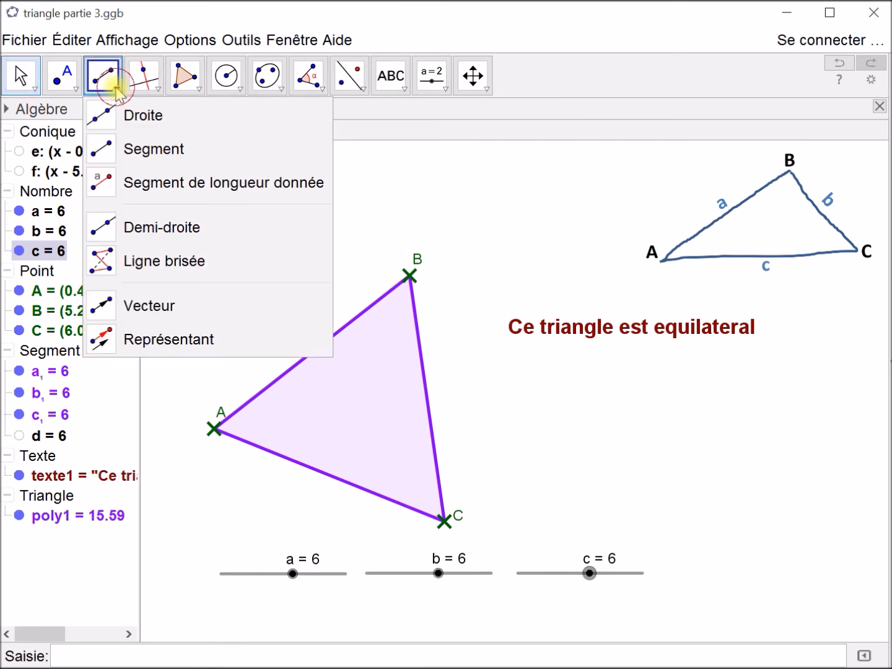
{"action": "left_click", "coordinate": [127, 148]}
{"action": "left_click", "coordinate": [166, 131]}
{"action": "left_click", "coordinate": [156, 148]}
{"action": "left_click", "coordinate": [235, 131]}
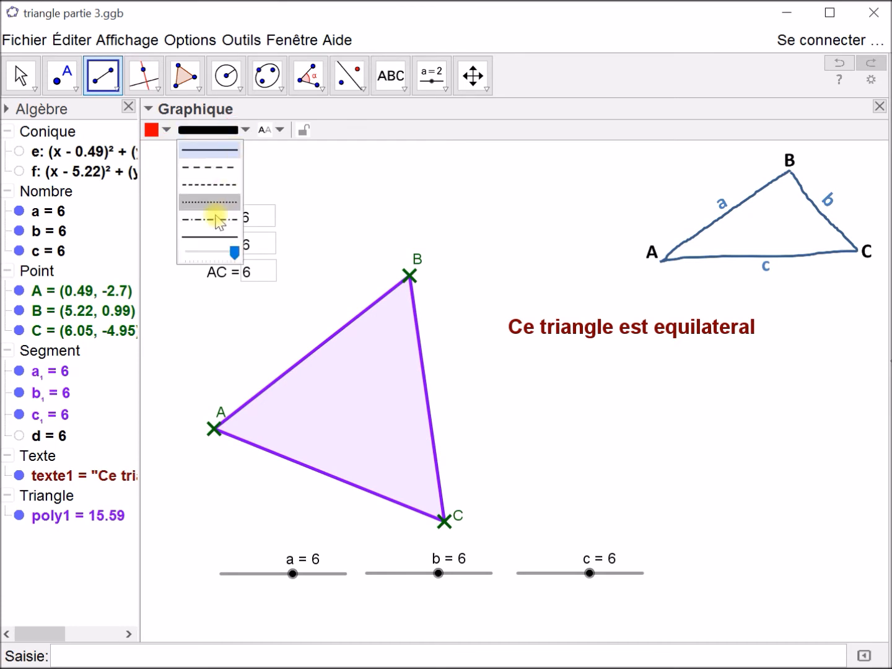
{"action": "mouse_move", "coordinate": [236, 254]}
{"action": "left_mouse_down"}
{"action": "mouse_move", "coordinate": [188, 256]}
{"action": "mouse_move", "coordinate": [222, 254]}
{"action": "mouse_move", "coordinate": [190, 258]}
{"action": "mouse_move", "coordinate": [232, 257]}
{"action": "mouse_move", "coordinate": [238, 265]}
{"action": "left_mouse_up"}
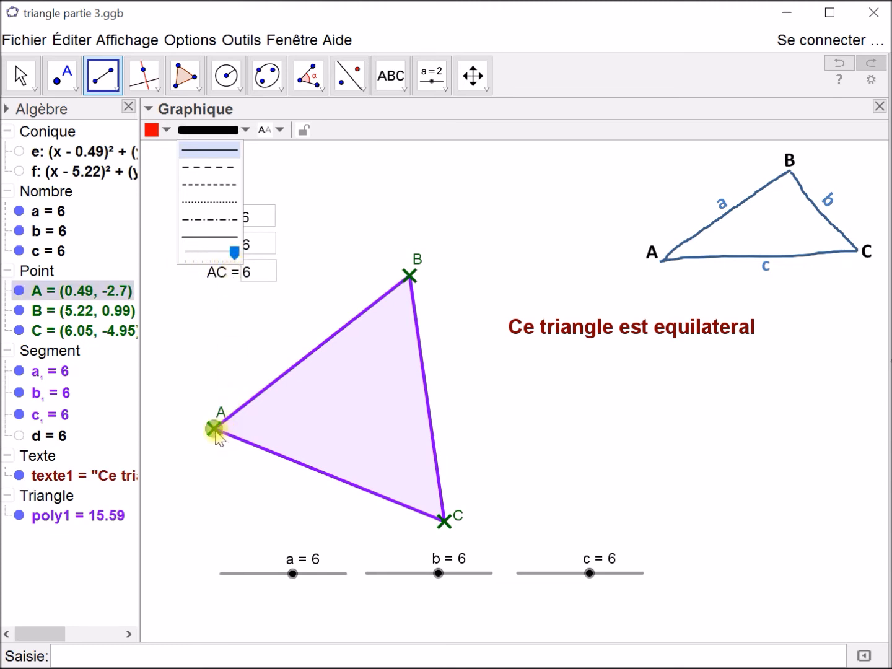
{"action": "left_click", "coordinate": [214, 428]}
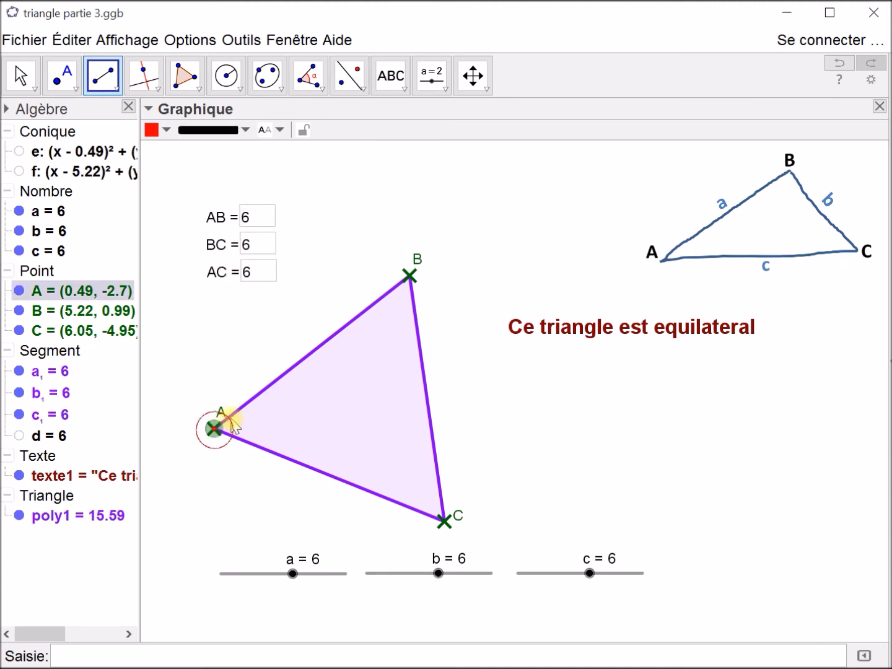
{"action": "left_click", "coordinate": [409, 276]}
{"action": "left_click", "coordinate": [410, 275]}
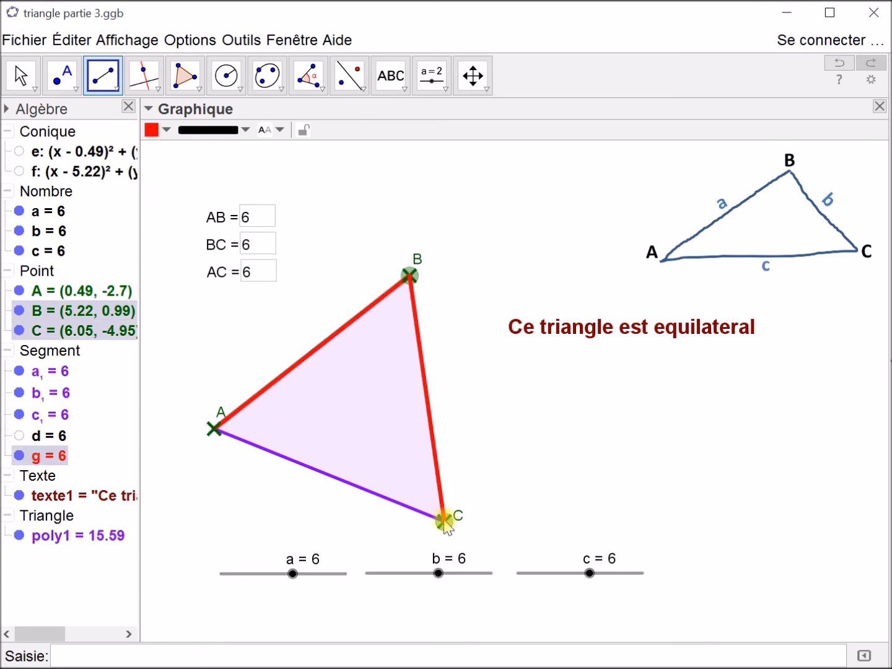
{"action": "left_click", "coordinate": [443, 521]}
{"action": "left_click", "coordinate": [444, 521]}
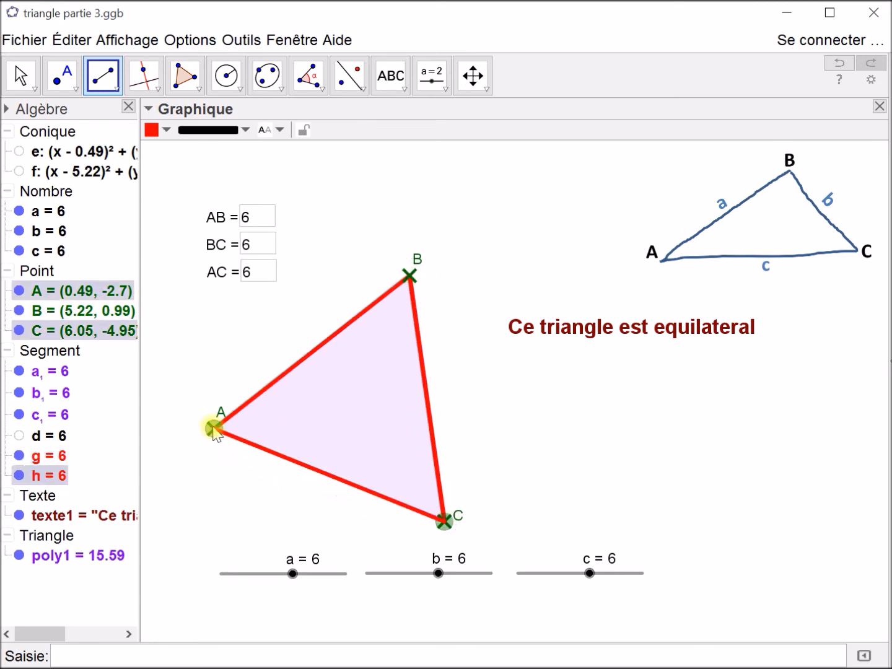
{"action": "left_click", "coordinate": [214, 429]}
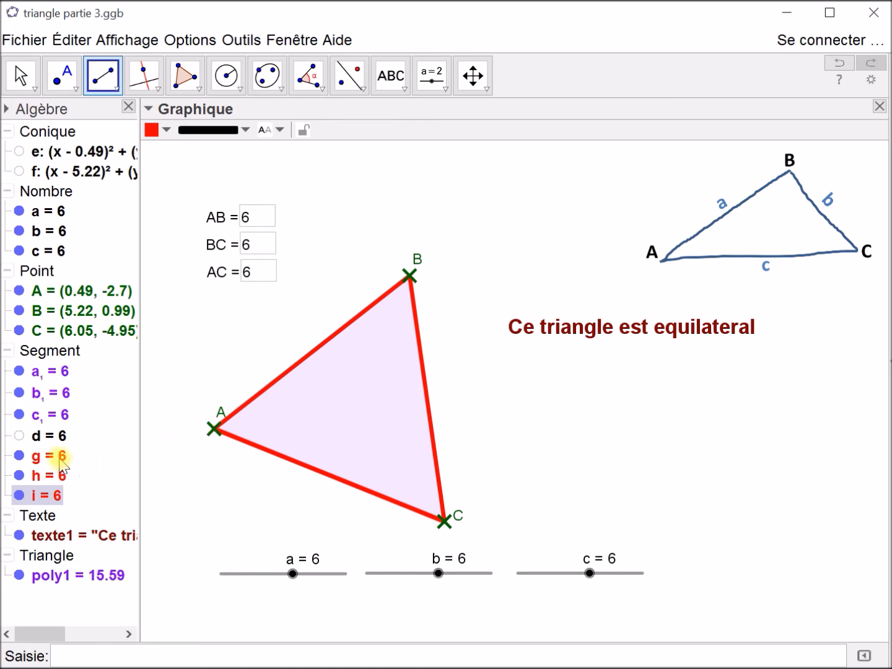
Step: Mark the three red segments g, h and i together with the double-tick coding in their style properties
{"action": "left_click", "coordinate": [19, 72]}
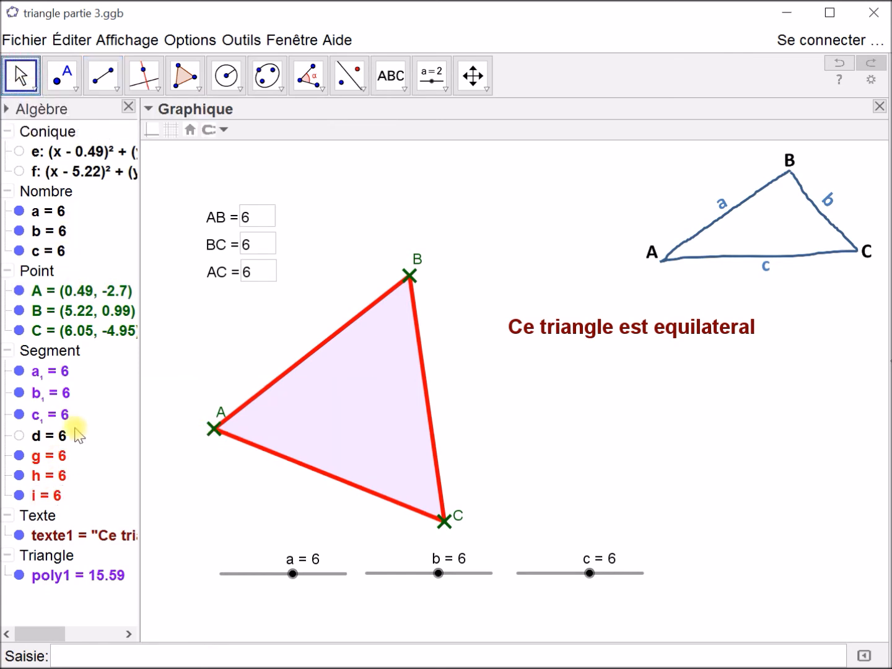
{"action": "left_click", "coordinate": [57, 459]}
{"action": "left_click", "coordinate": [51, 476], "text": "ctrl"}
{"action": "left_click", "coordinate": [50, 497], "text": "ctrl"}
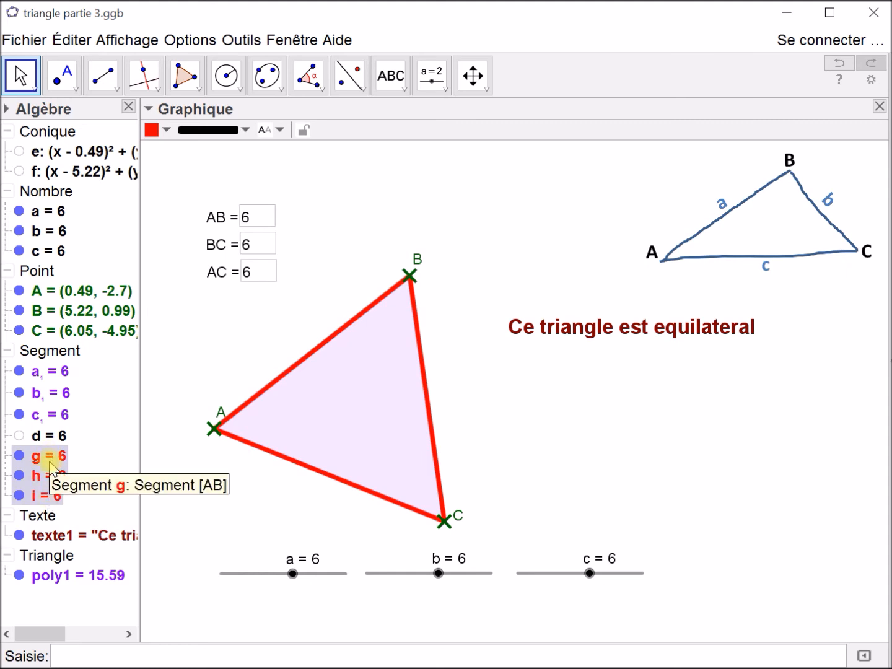
{"action": "right_click", "coordinate": [42, 500]}
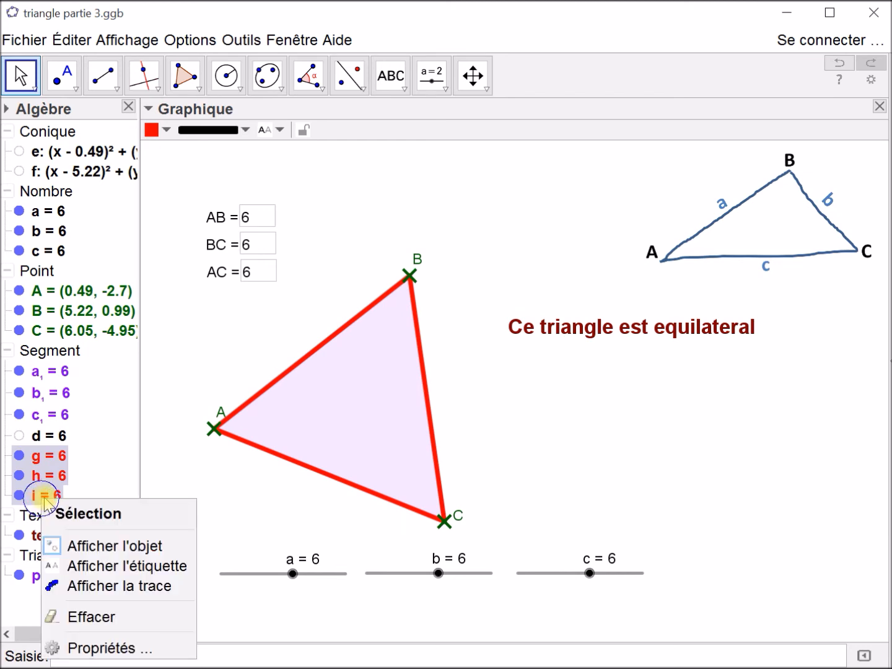
{"action": "left_click", "coordinate": [118, 647]}
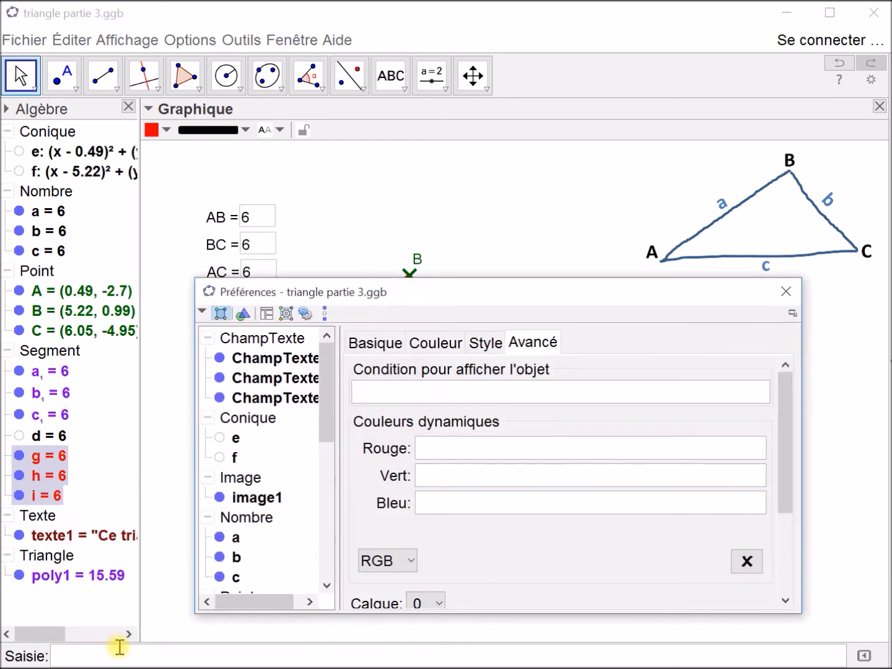
{"action": "left_click_drag", "start_coordinate": [498, 297], "coordinate": [492, 176]}
{"action": "left_click", "coordinate": [478, 223]}
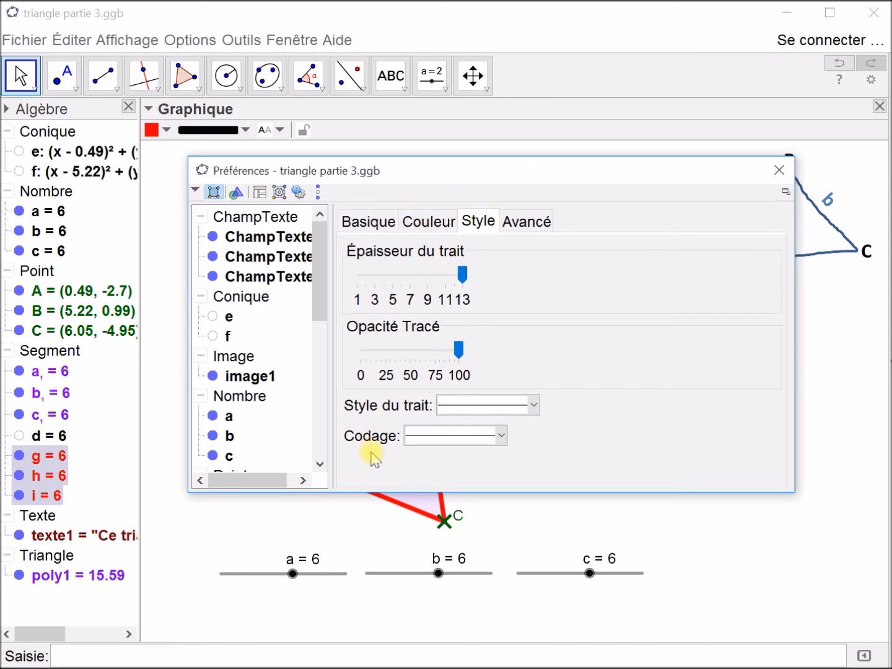
{"action": "left_click", "coordinate": [502, 439]}
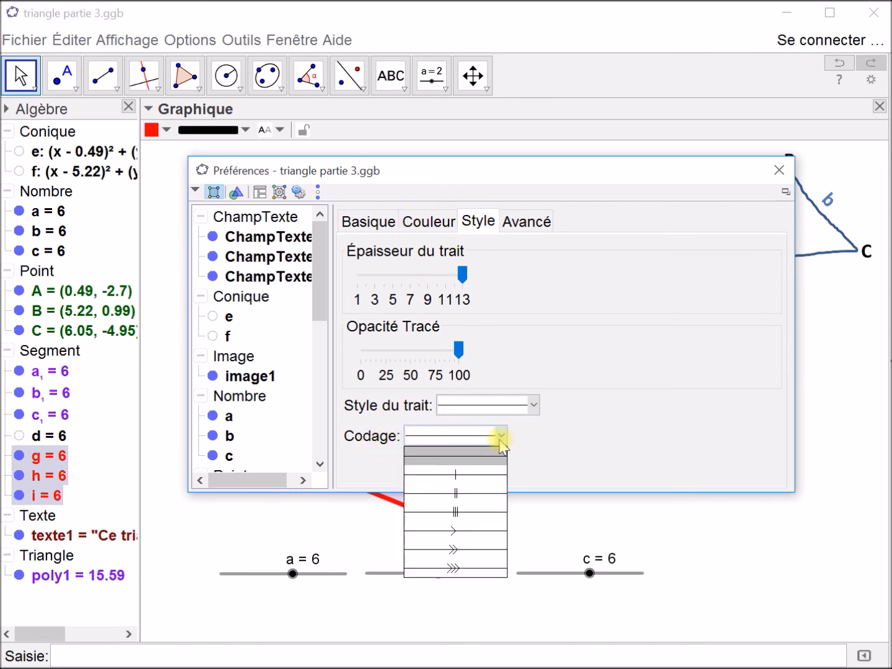
{"action": "left_click", "coordinate": [476, 499]}
{"action": "left_click_drag", "start_coordinate": [418, 179], "coordinate": [578, 75]}
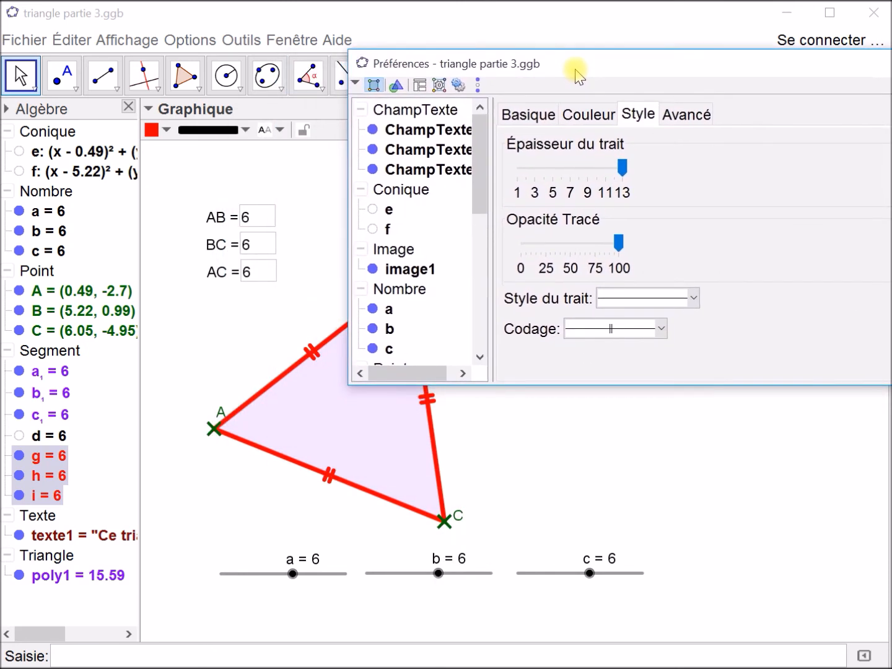
Step: Give the three selected red segments the display condition a=b=c and close their properties
{"action": "left_click", "coordinate": [686, 121]}
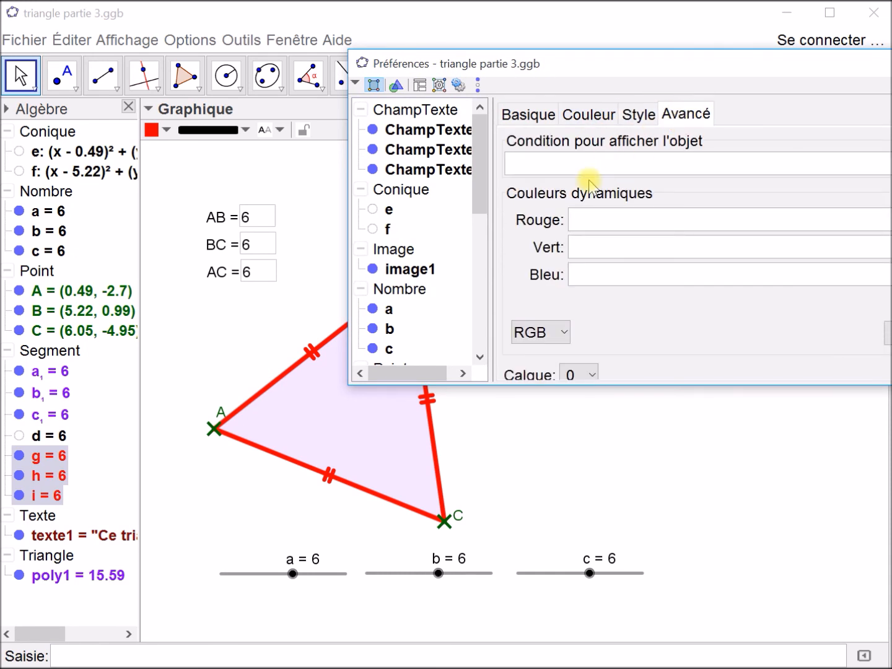
{"action": "type", "text": "a=b=c"}
{"action": "key", "text": "Return"}
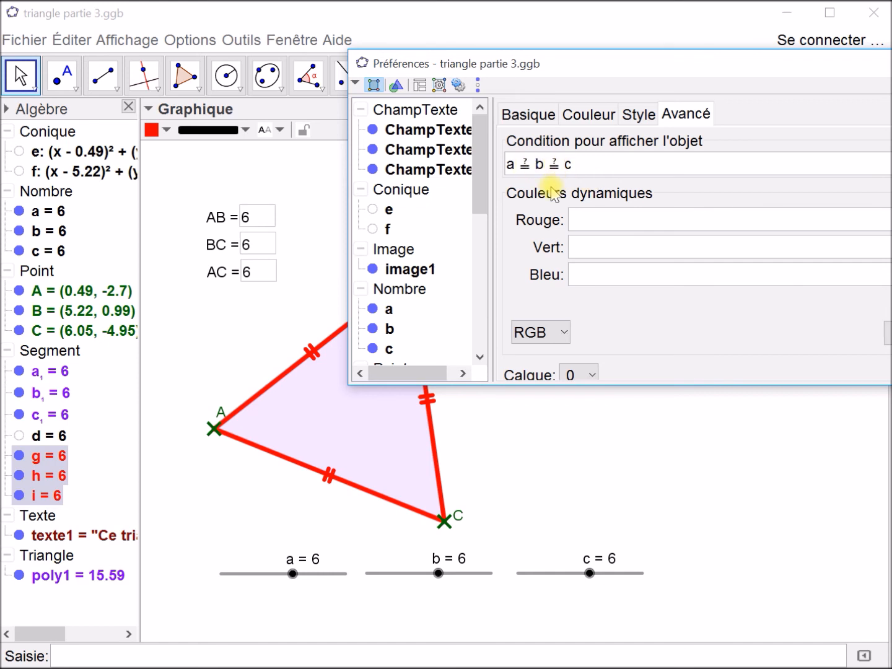
{"action": "left_click_drag", "start_coordinate": [752, 73], "coordinate": [684, 89]}
{"action": "left_click", "coordinate": [870, 78]}
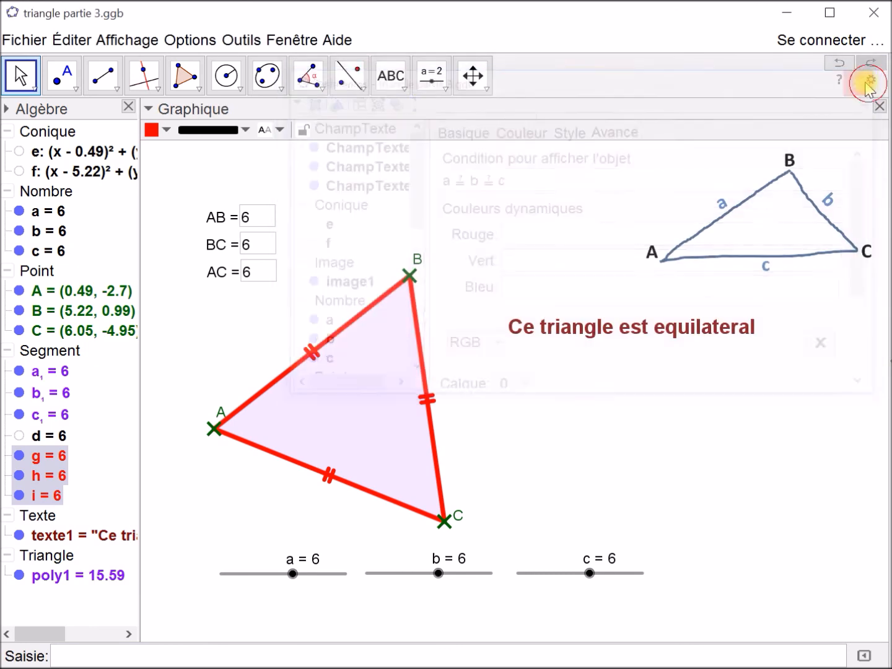
Step: Test the segments' display condition by setting sliders a, b and c to 7 one after another
{"action": "mouse_move", "coordinate": [293, 573]}
{"action": "left_mouse_down"}
{"action": "mouse_move", "coordinate": [268, 574]}
{"action": "mouse_move", "coordinate": [306, 574]}
{"action": "left_mouse_up"}
{"action": "left_click_drag", "start_coordinate": [438, 573], "coordinate": [476, 574]}
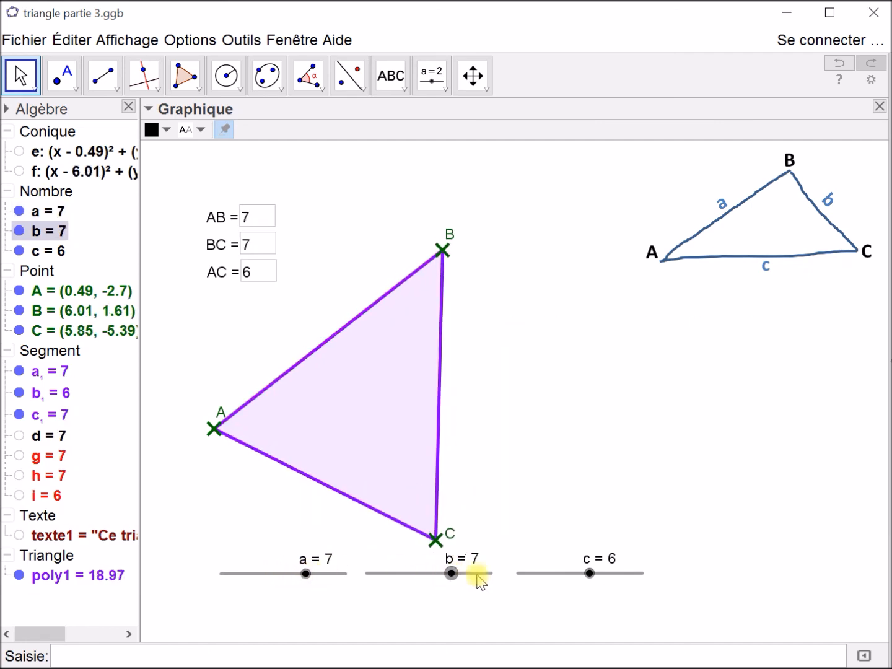
{"action": "left_click_drag", "start_coordinate": [591, 575], "coordinate": [603, 576]}
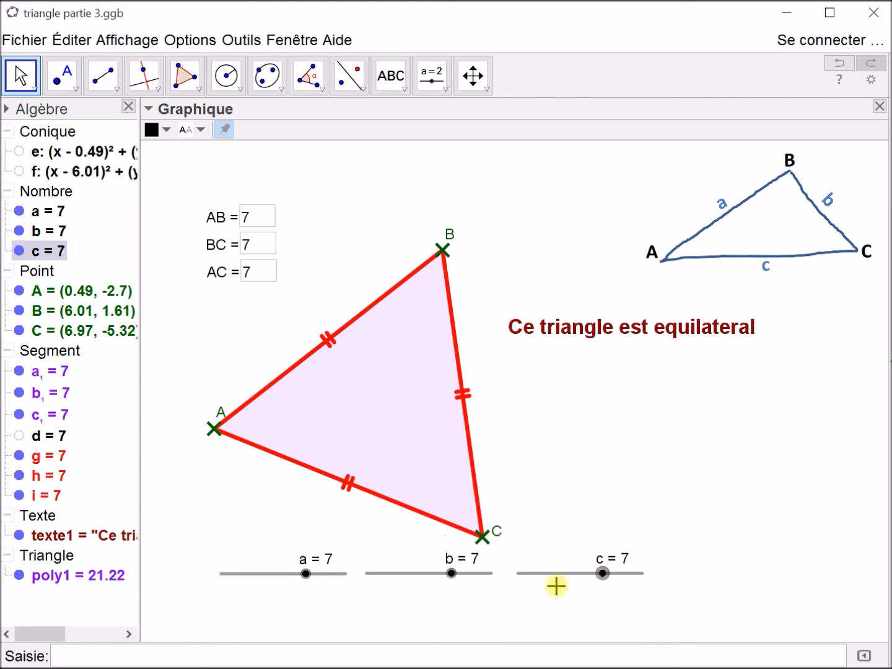